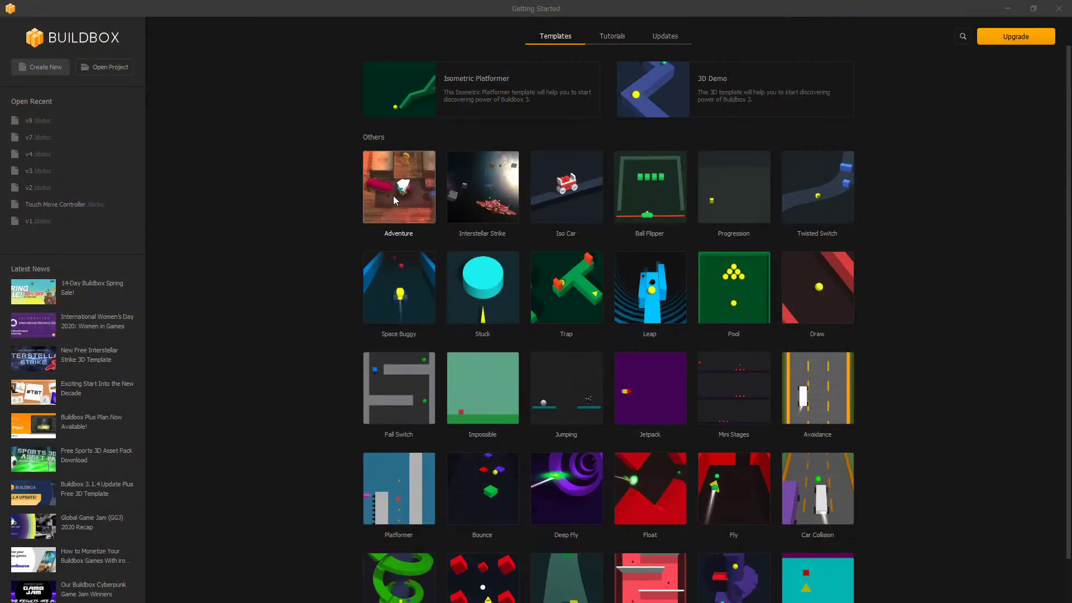
Step: Open the Adventure template and play-test it by moving the character around the room
click(394, 200)
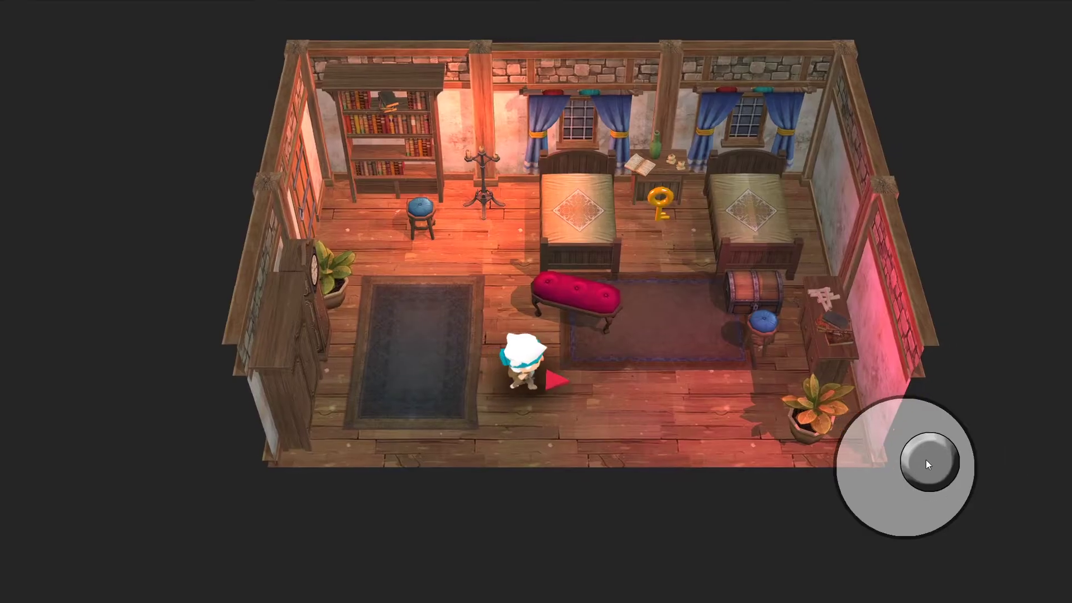
drag(925, 460, 529, 505)
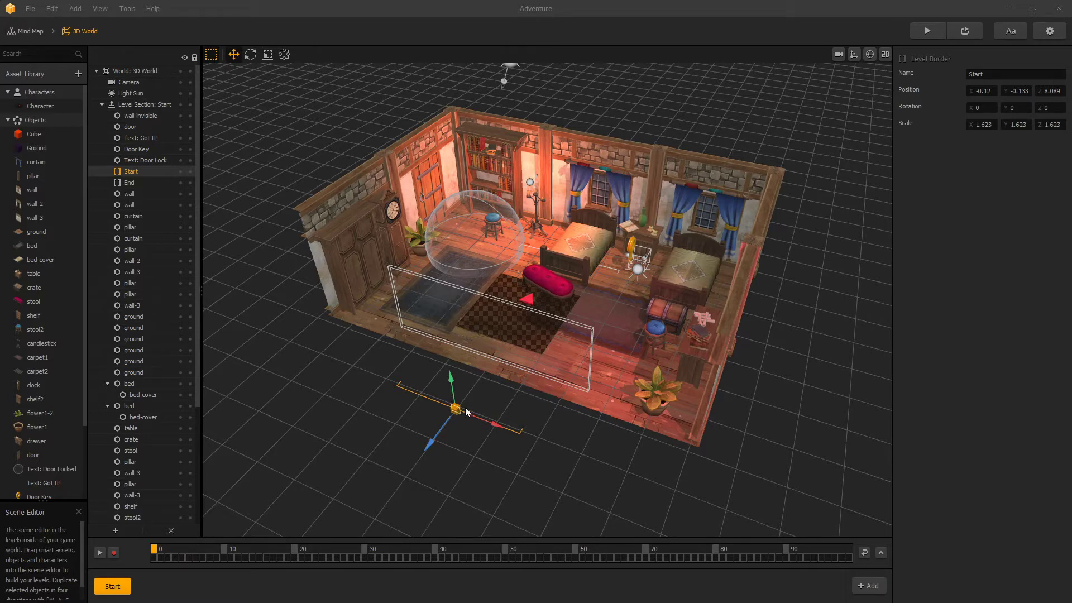
Step: Position the Start border at 10, 0, 0 and the End border at -10, 0, 0, both rotated 90 on Y
click(983, 91)
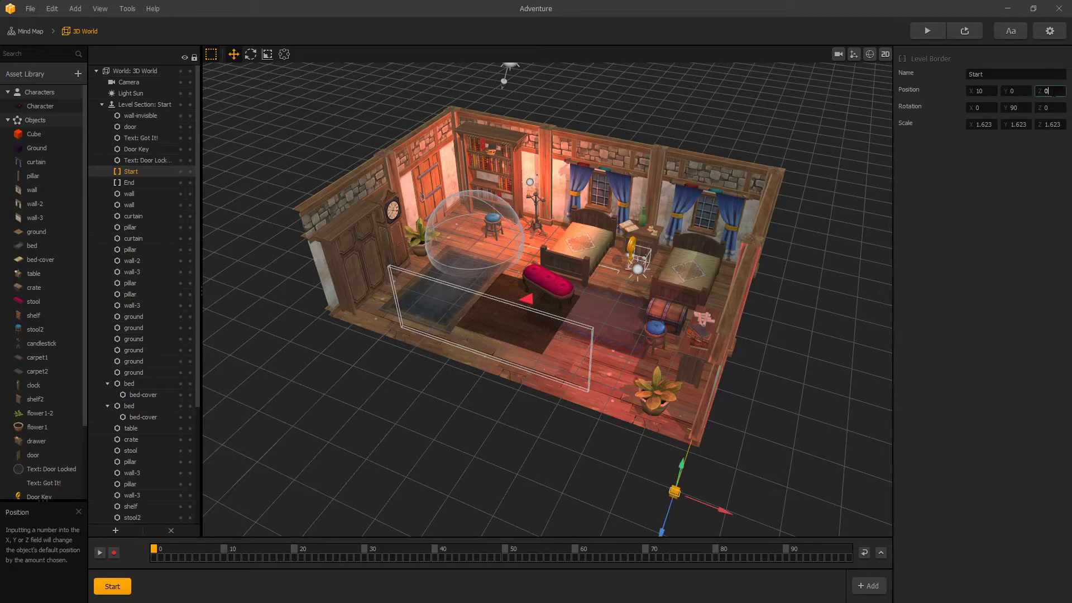
click(144, 183)
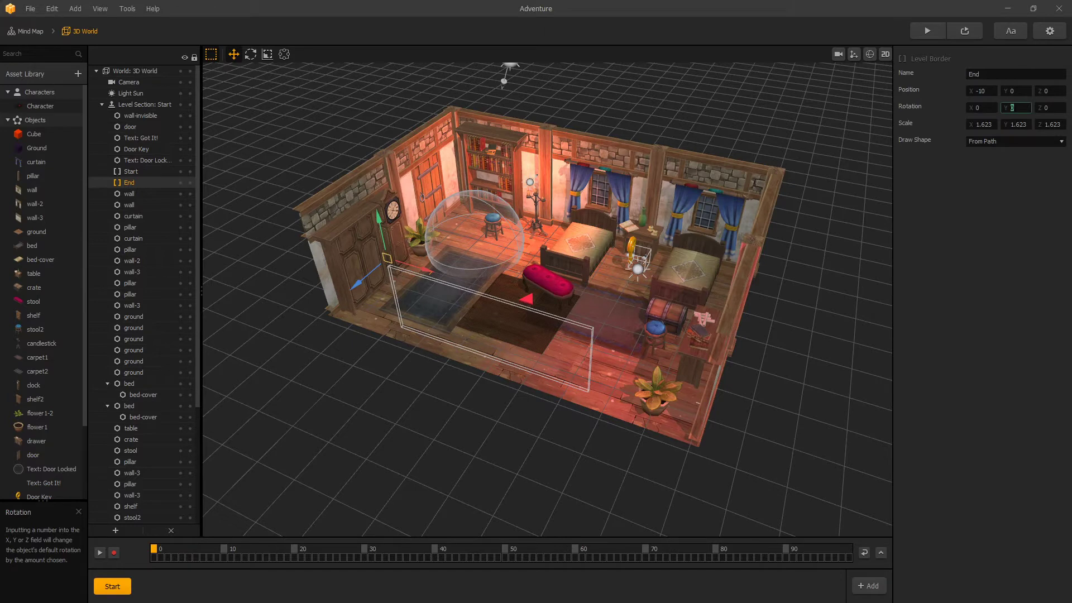
key(Return)
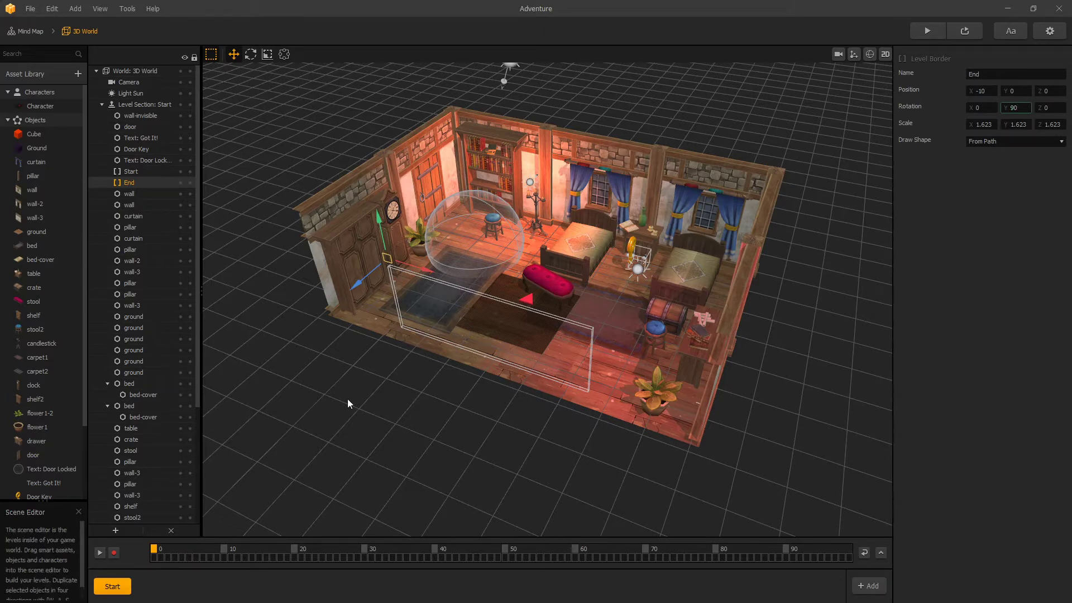
click(357, 366)
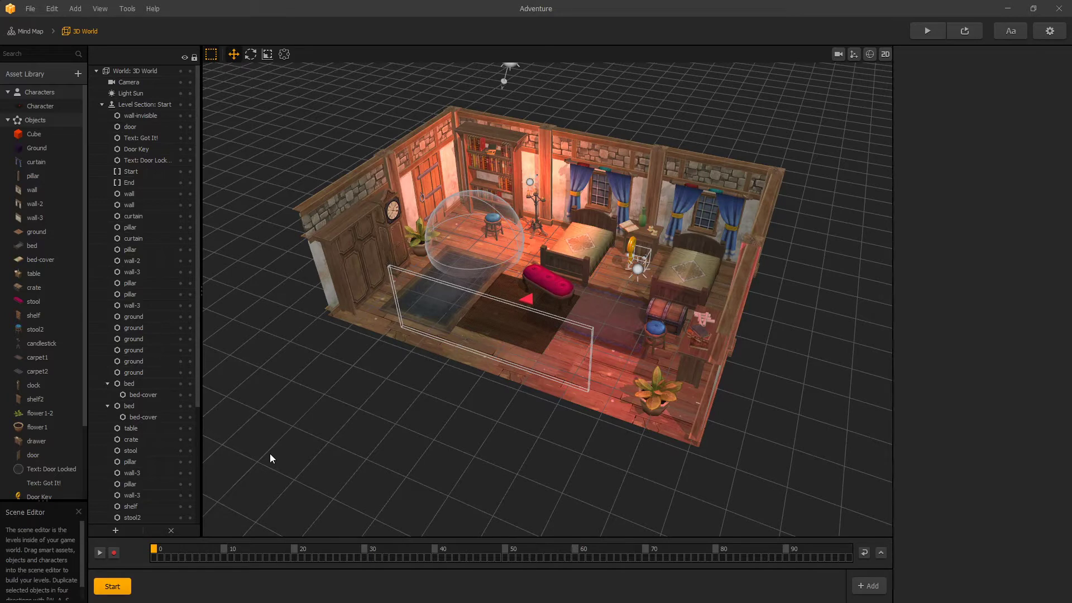
Step: Duplicate the Start scene, name the copy 1, and delete its character and right-side walls and pillars
key(ctrl+v)
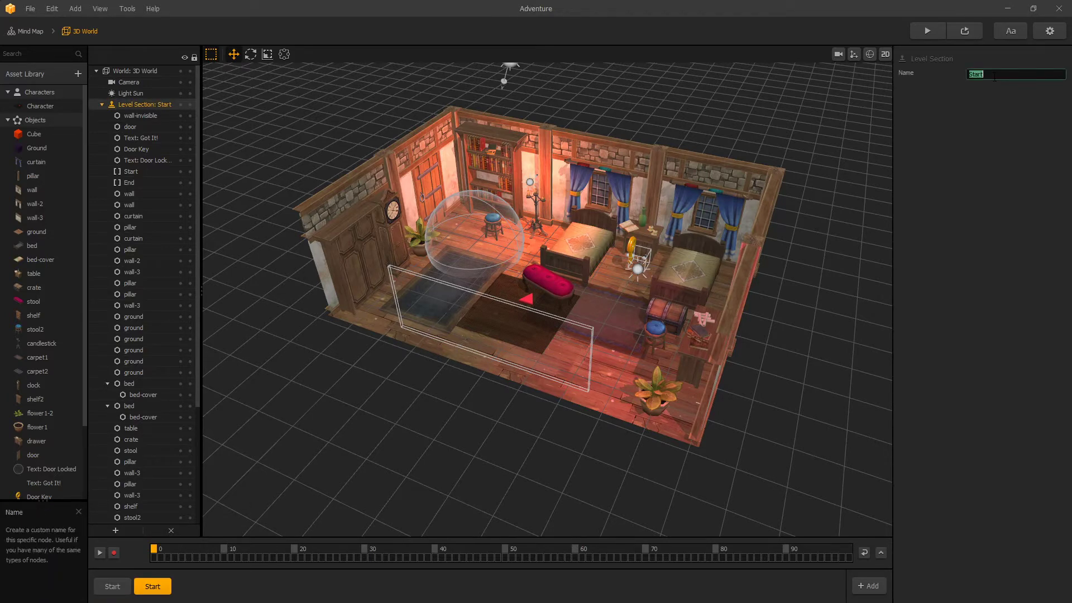
text(1)
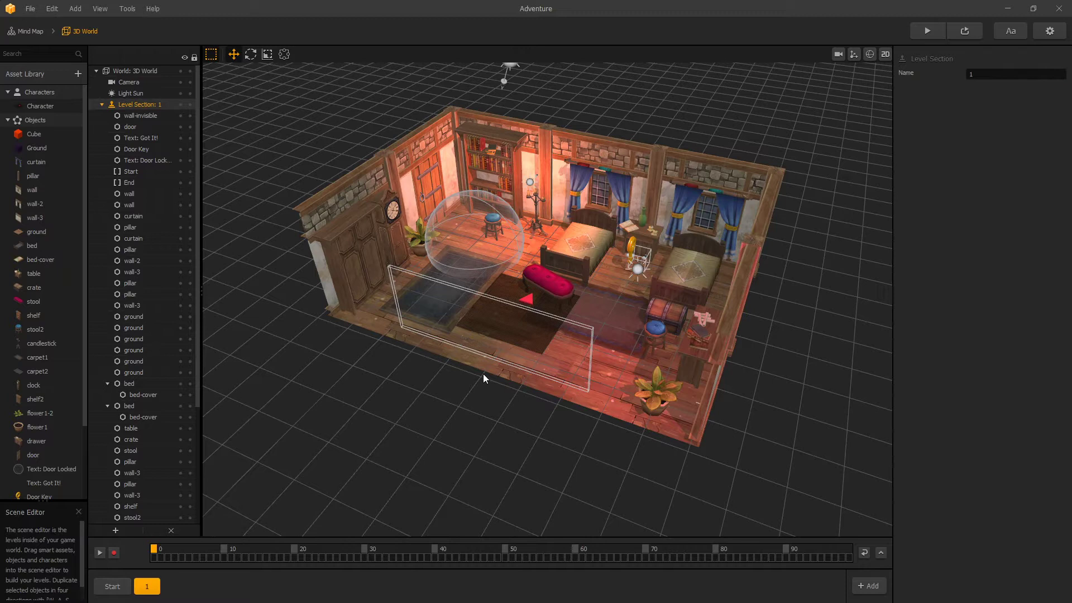
click(533, 301)
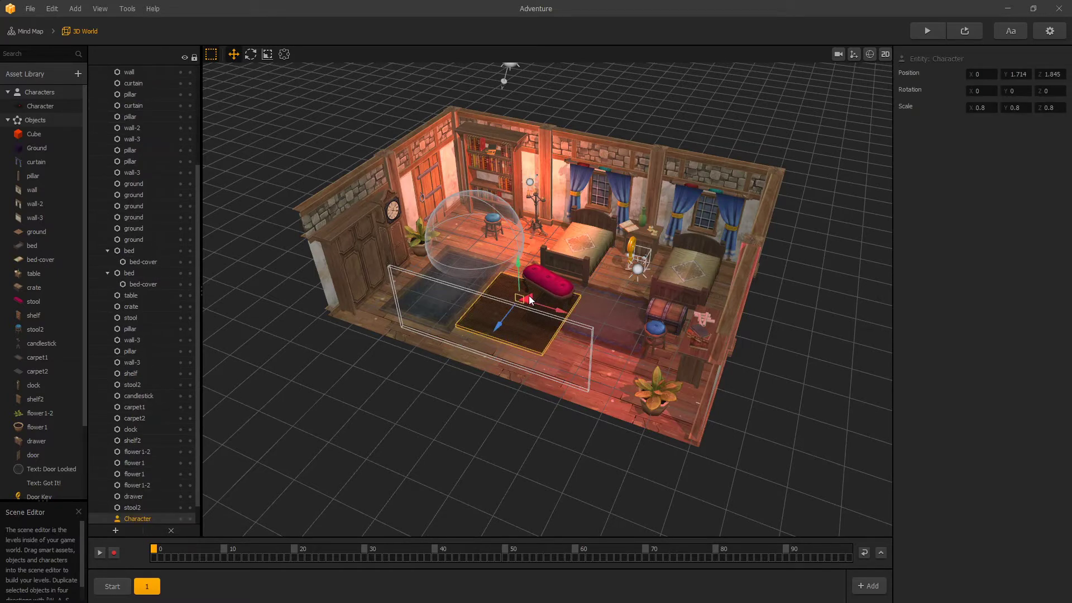
key(Delete)
click(721, 373)
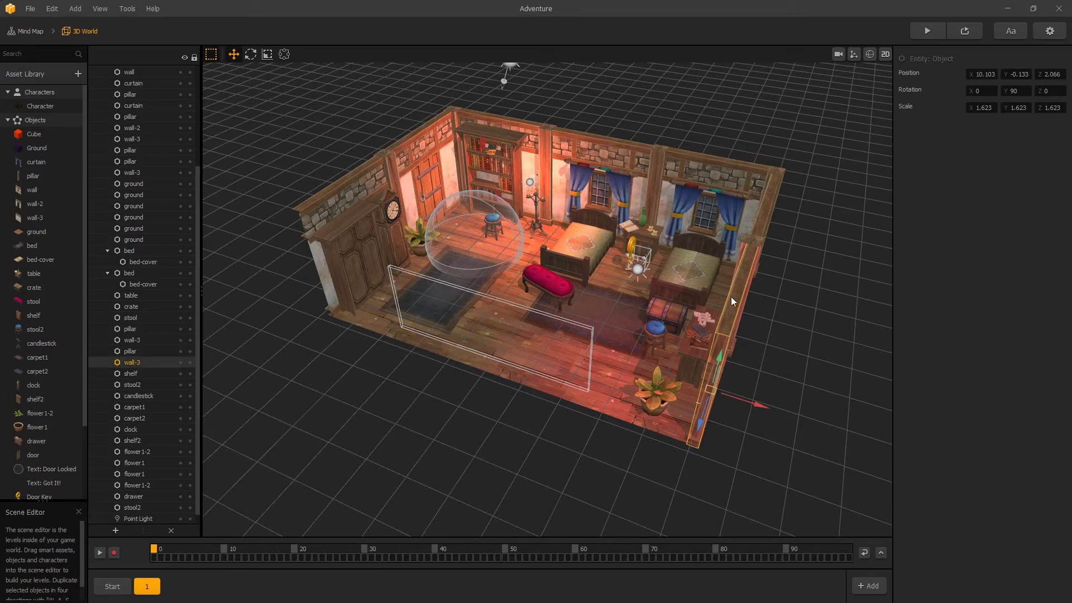
key(Delete)
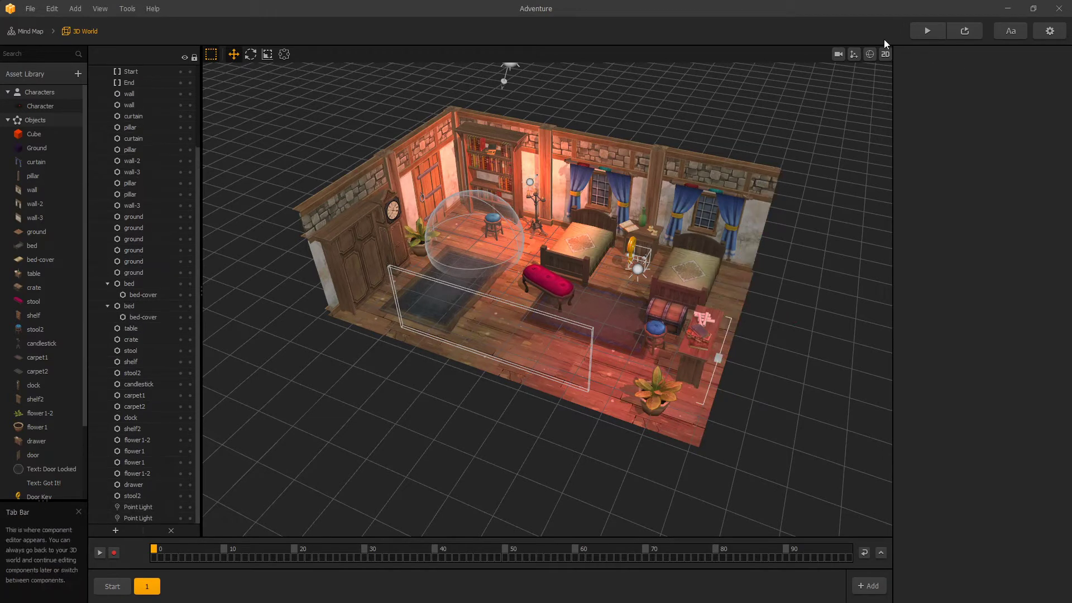
Step: Preview the game and walk the character through the connected rooms
click(916, 32)
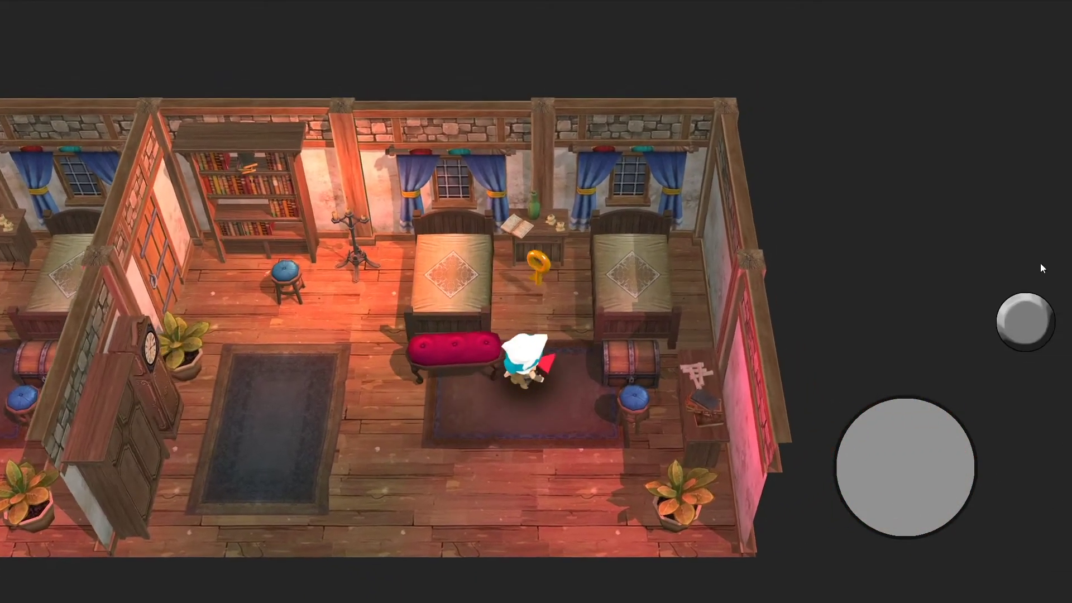
drag(1040, 264, 494, 167)
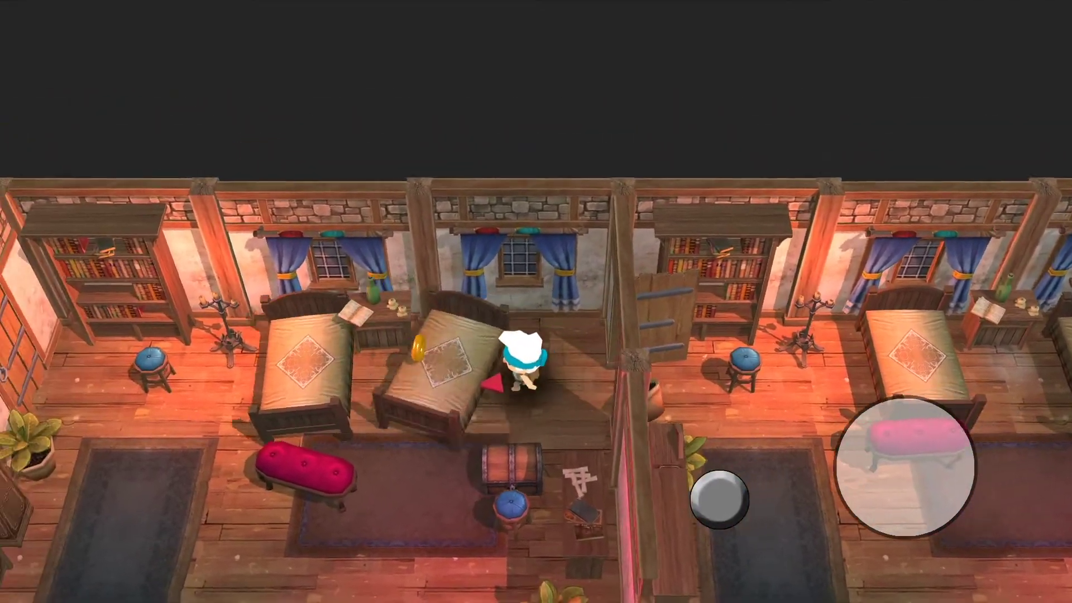
drag(137, 602, 117, 484)
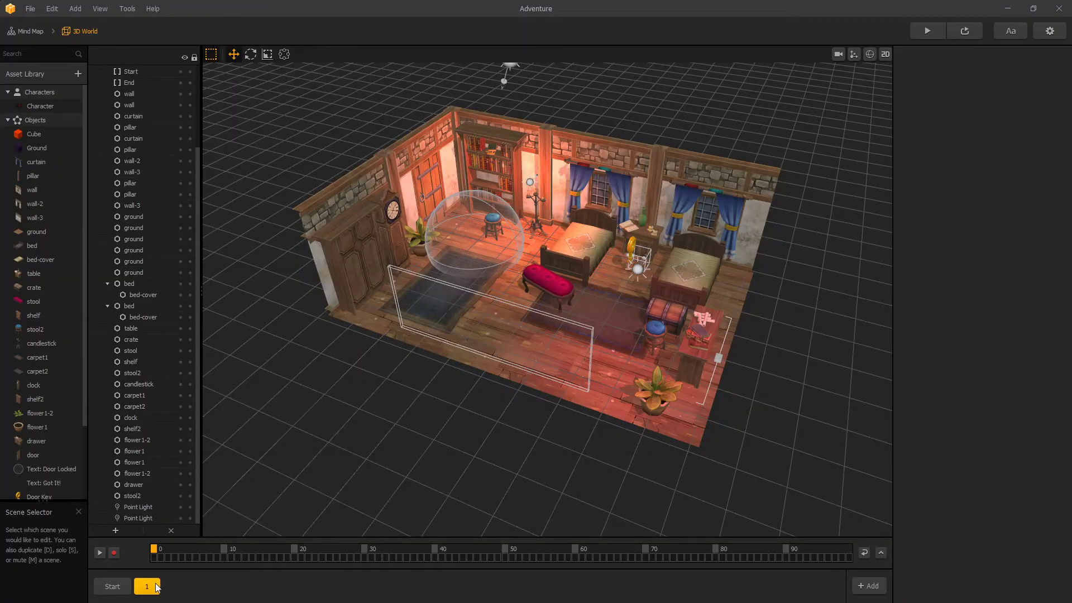
Step: Duplicate scene 1 twice to make further room variations
key(d)
click(179, 587)
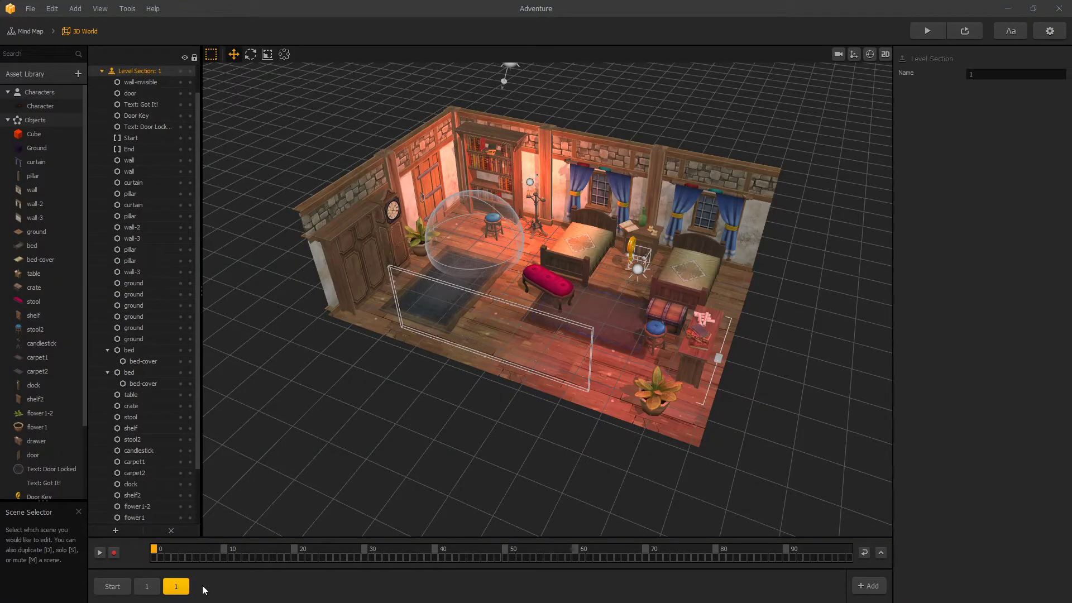
key(d)
Step: Vary the duplicated rooms by deleting furniture, clearing the furniture from the last copy
click(147, 586)
click(688, 274)
key(Delete)
click(394, 211)
key(Delete)
click(176, 586)
drag(688, 273, 520, 307)
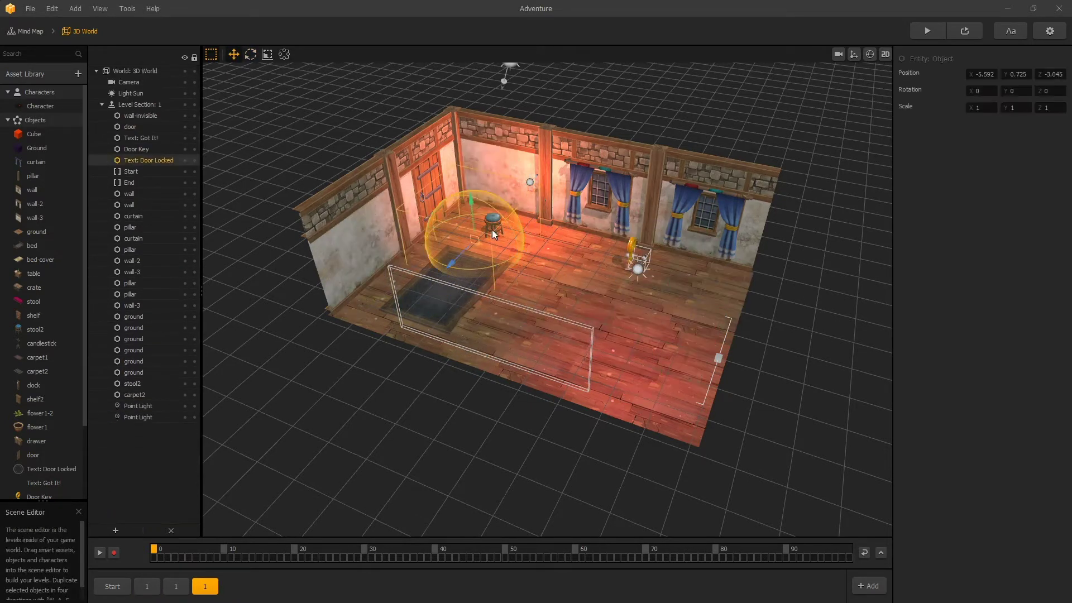
Step: Play-test from the Start scene, walking the character through the differently furnished rooms
click(108, 586)
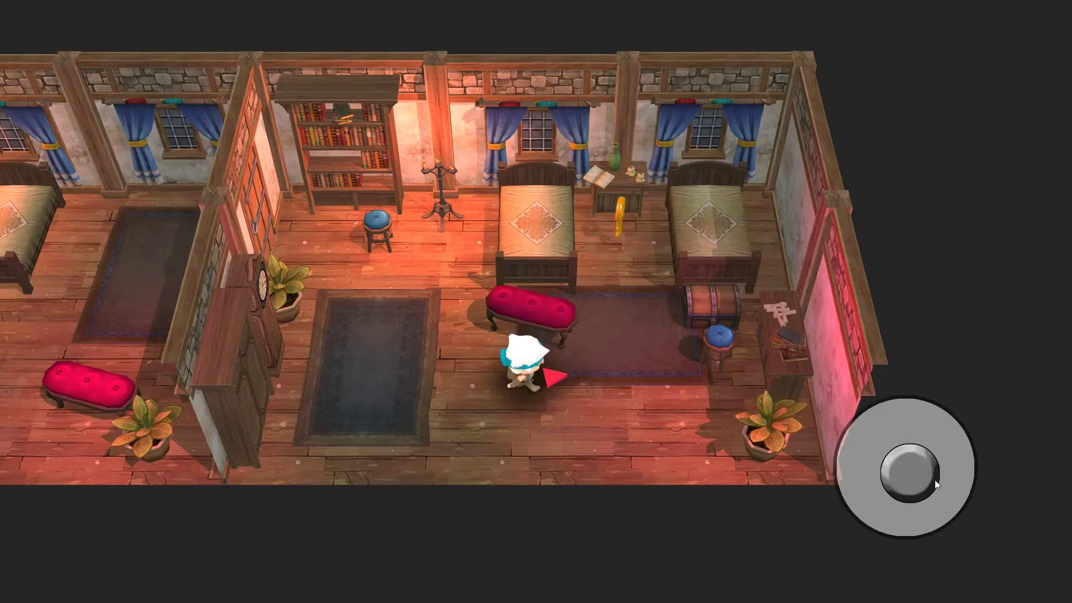
drag(943, 467, 723, 516)
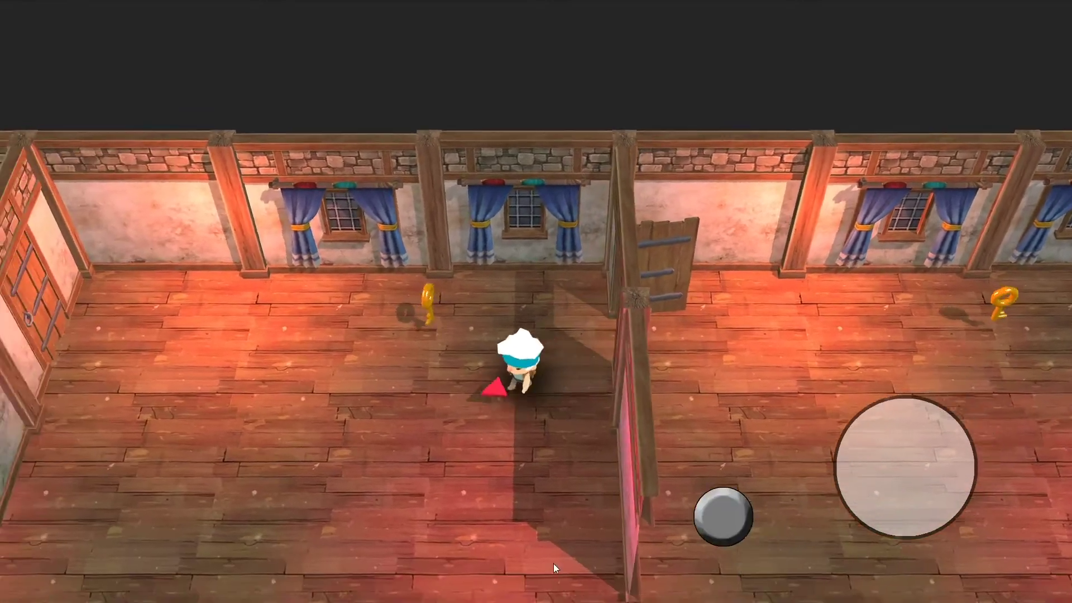
drag(554, 564, 382, 512)
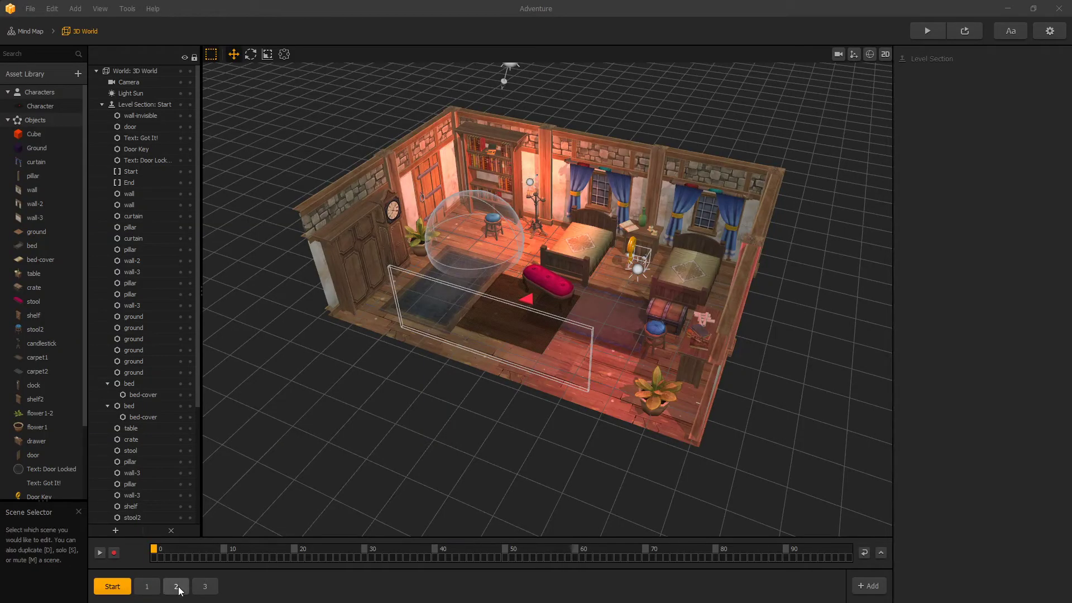
Step: In scene 3, move the back wall away and duplicate all six floor tiles to extend the floor backwards
click(204, 587)
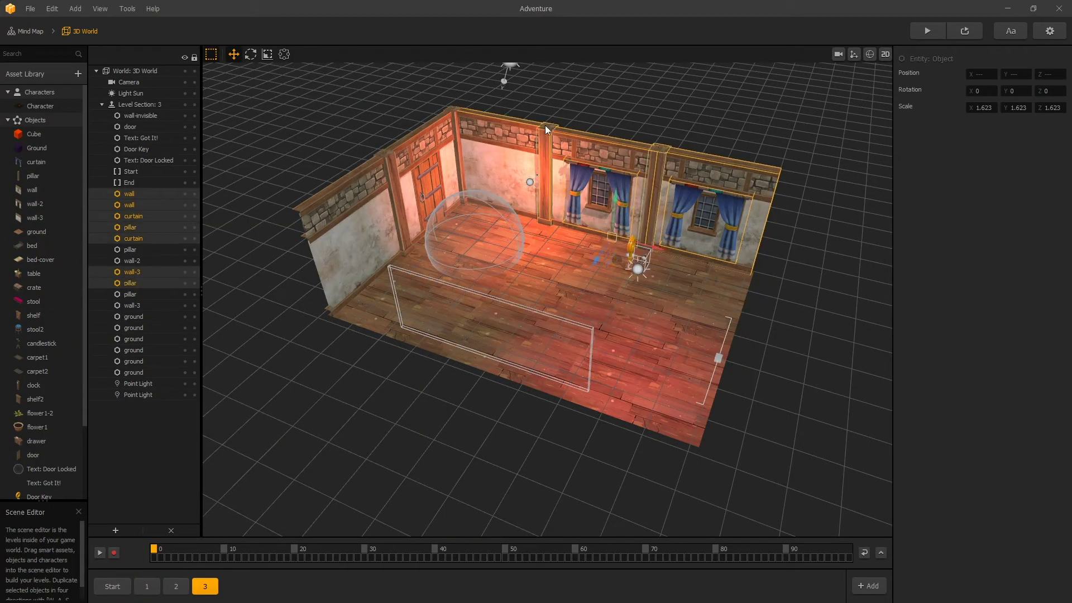
drag(595, 262, 709, 173)
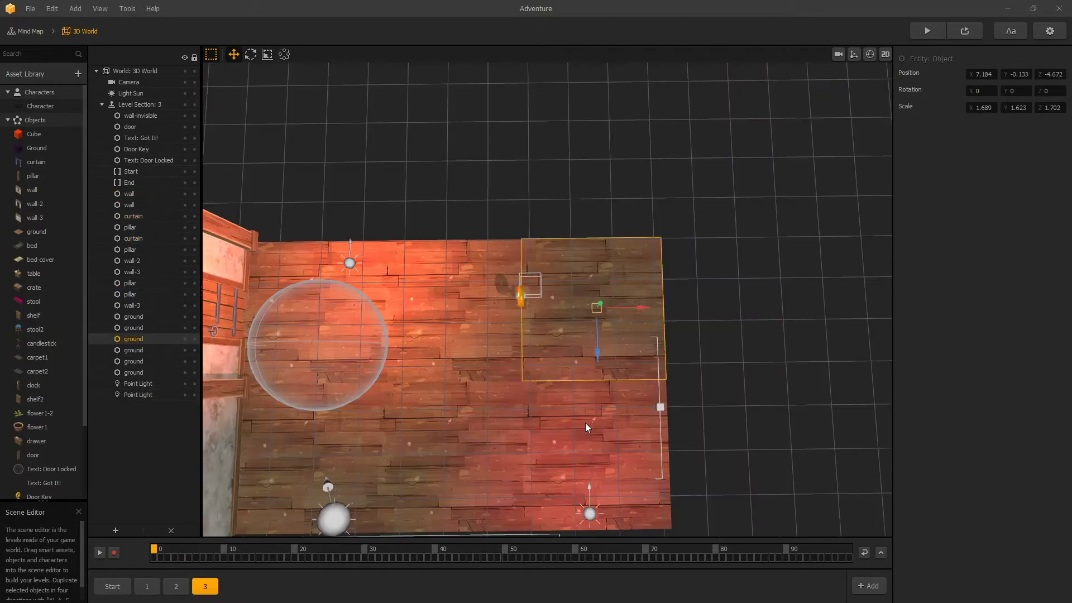
click(589, 424)
shift+click(435, 424)
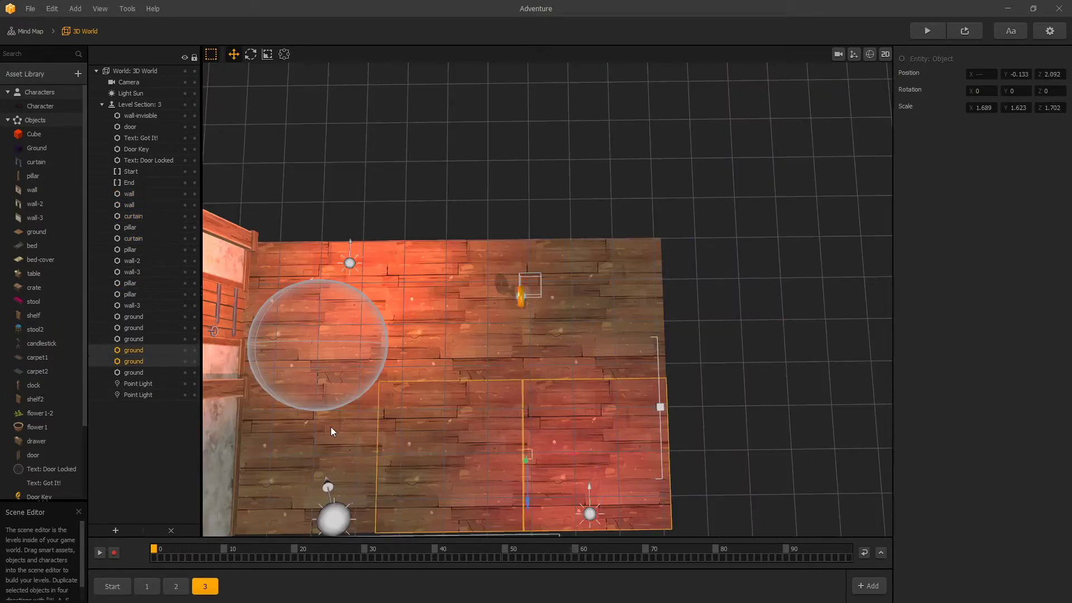
shift+click(598, 319)
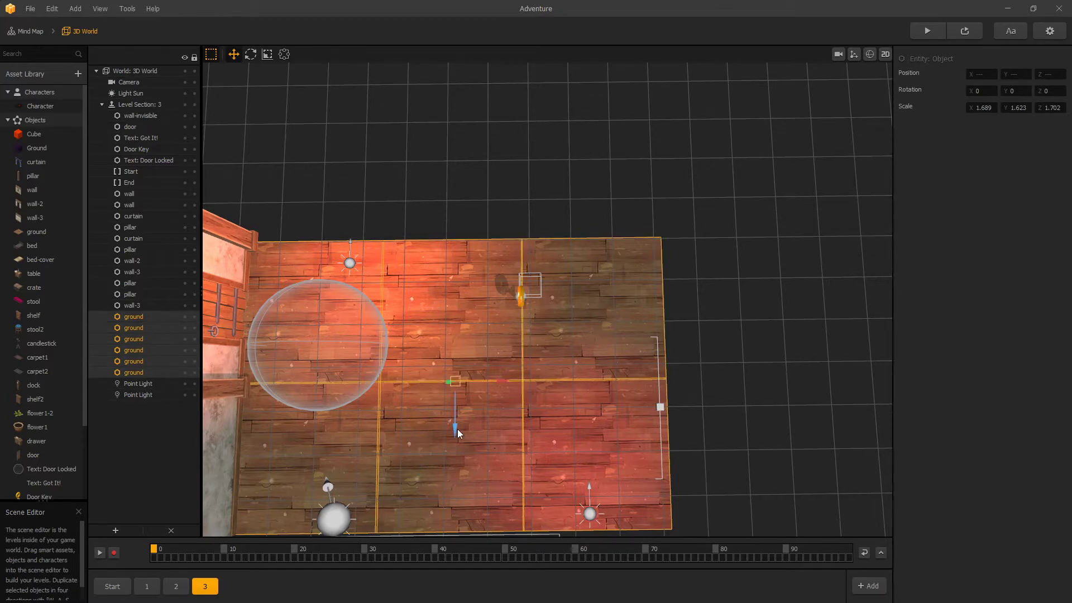
key(w)
drag(456, 391, 449, 153)
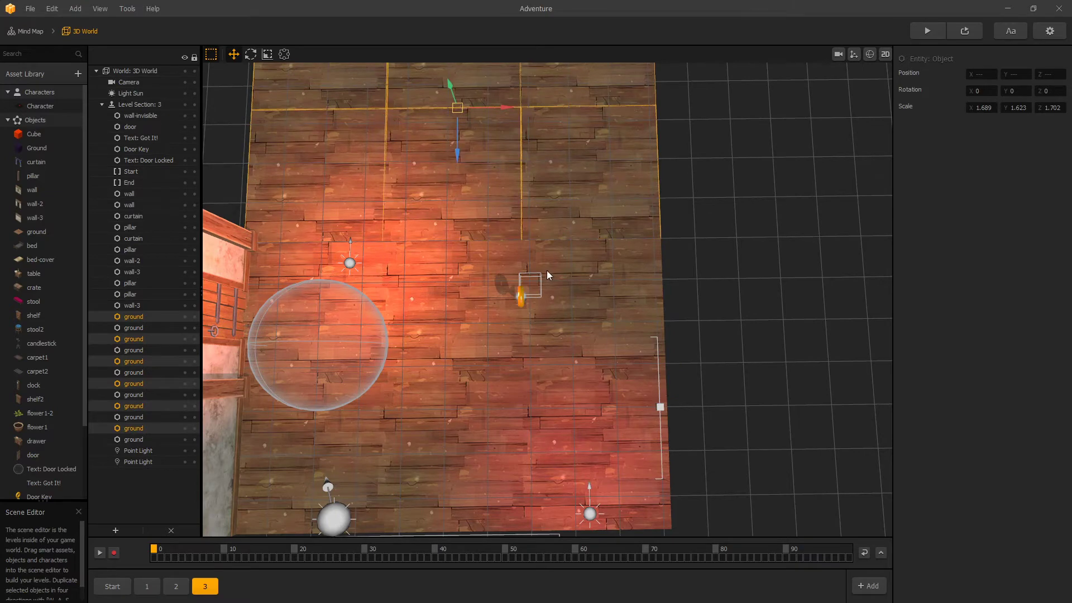
Step: Align the back walls, pillars and curtains with the far edge of the extended floor
scroll(547, 270, down, 3)
click(452, 72)
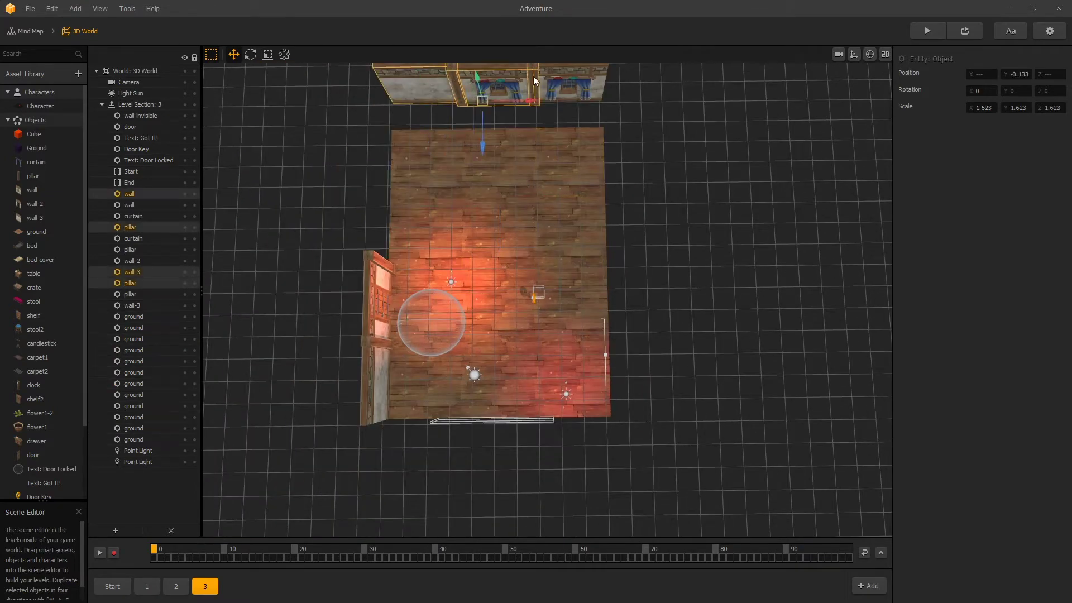
shift+click(574, 78)
shift+click(434, 92)
drag(510, 145, 512, 169)
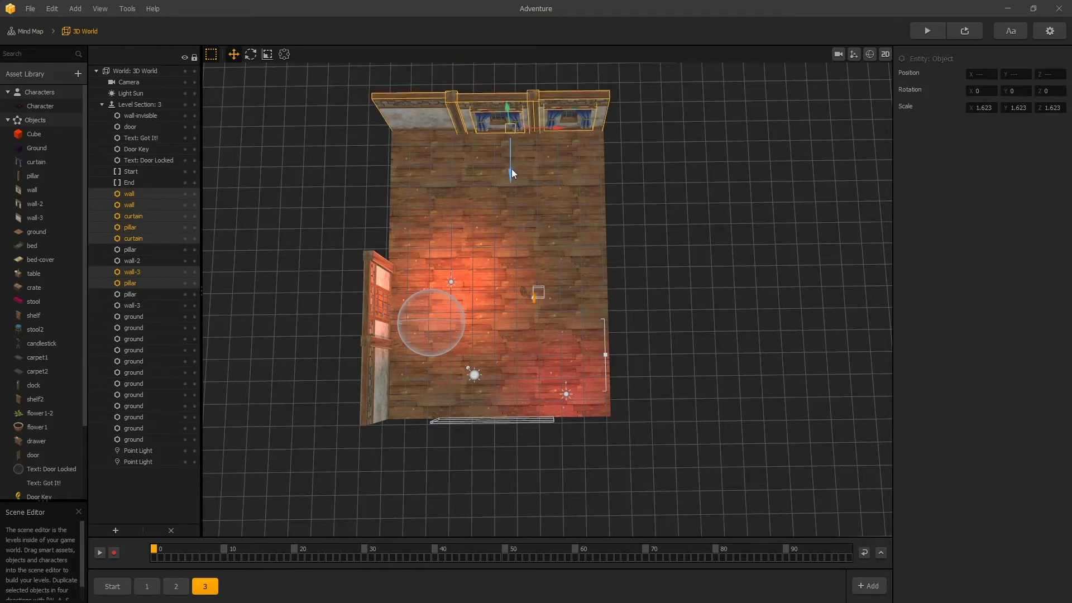
Step: Duplicate the left side's front wall-3 segment and pillar twice to enclose the extended floor's left side
click(379, 403)
shift+click(381, 356)
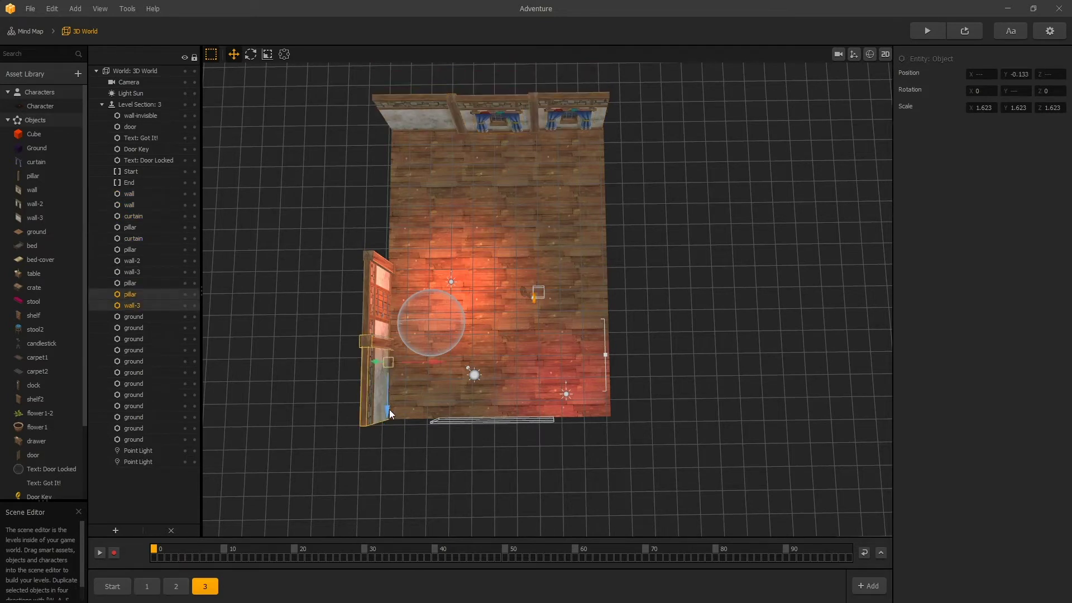
key(ctrl+d)
drag(388, 410, 391, 261)
key(ctrl+d)
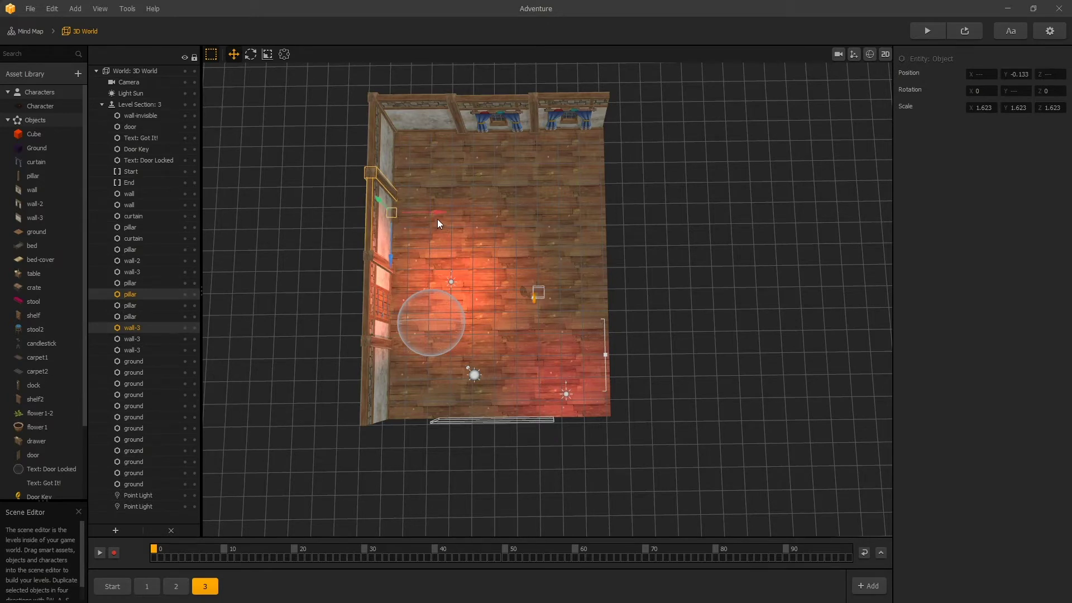
Step: Copy the wall-3 segment and pillar to the right side, placing two copies along the extended floor's rear half
key(ctrl+d)
drag(438, 215, 646, 213)
drag(603, 256, 602, 186)
key(ctrl+d)
drag(601, 186, 610, 268)
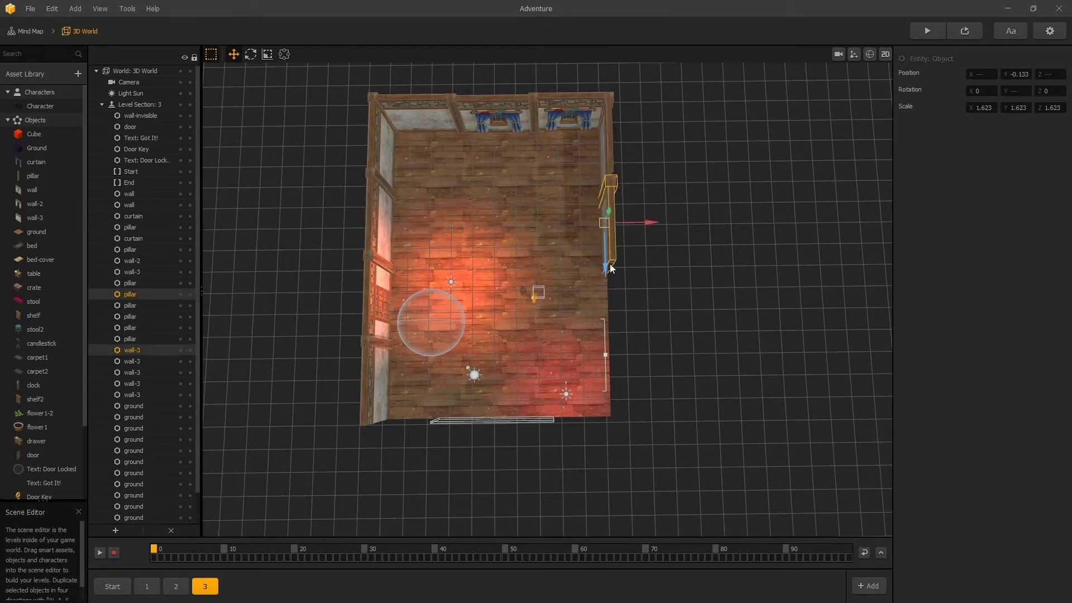
click(694, 226)
Step: Preview the game and walk the character into the enlarged room of scene 3
drag(673, 427, 668, 371)
right_drag(663, 244, 688, 210)
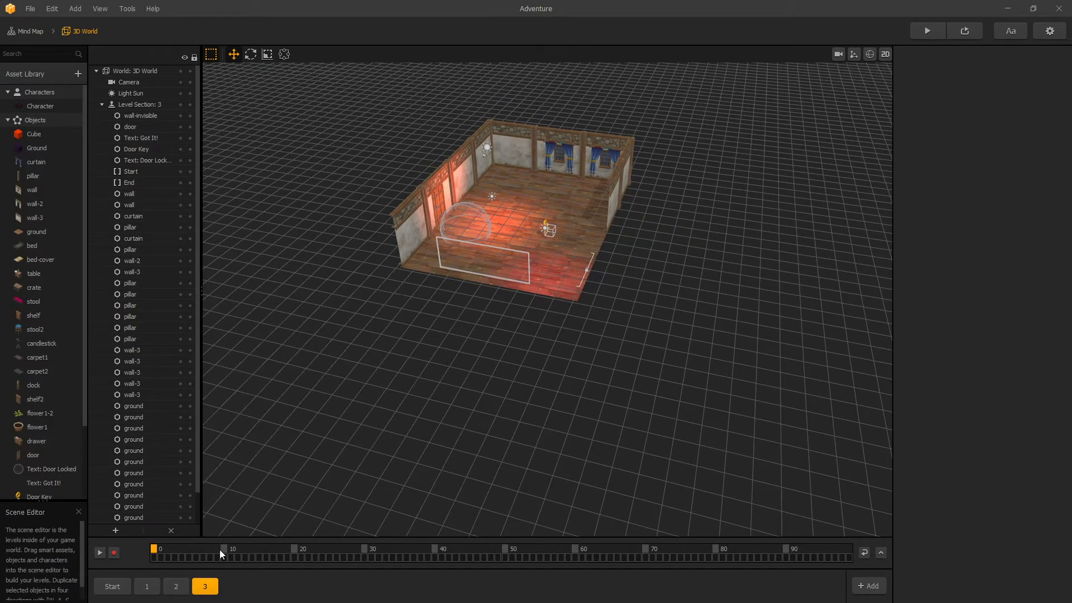
right_click(207, 588)
click(296, 596)
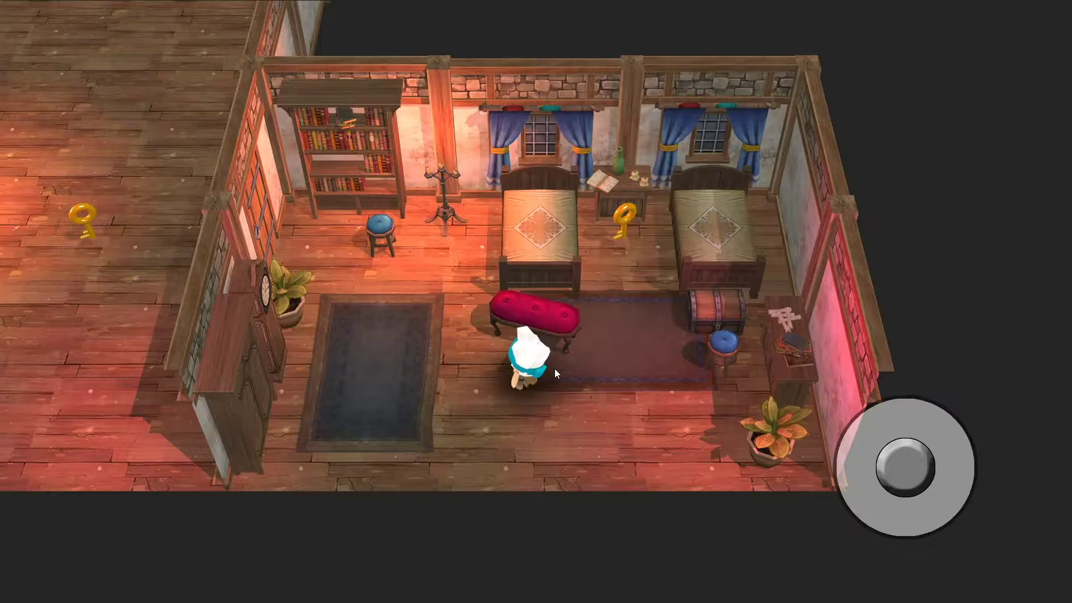
drag(905, 467, 446, 262)
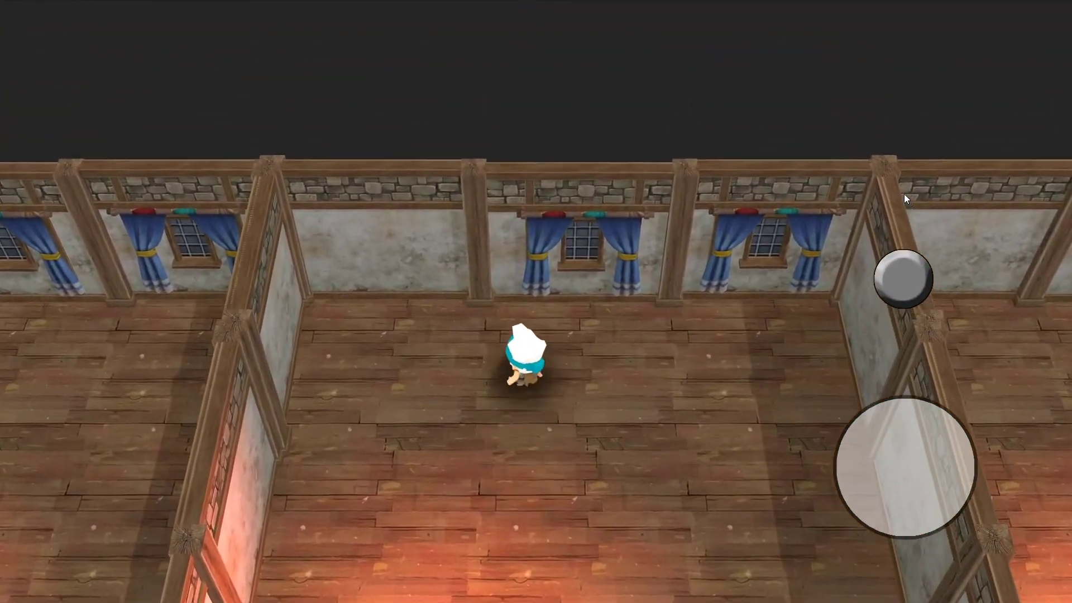